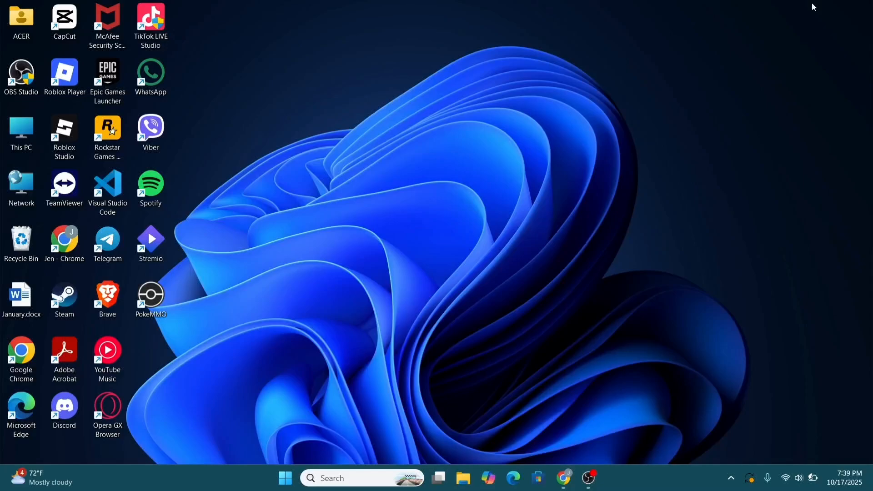
Open canva.com in Google Chrome and maximize the browser window.
double_click(68, 227)
type("can")
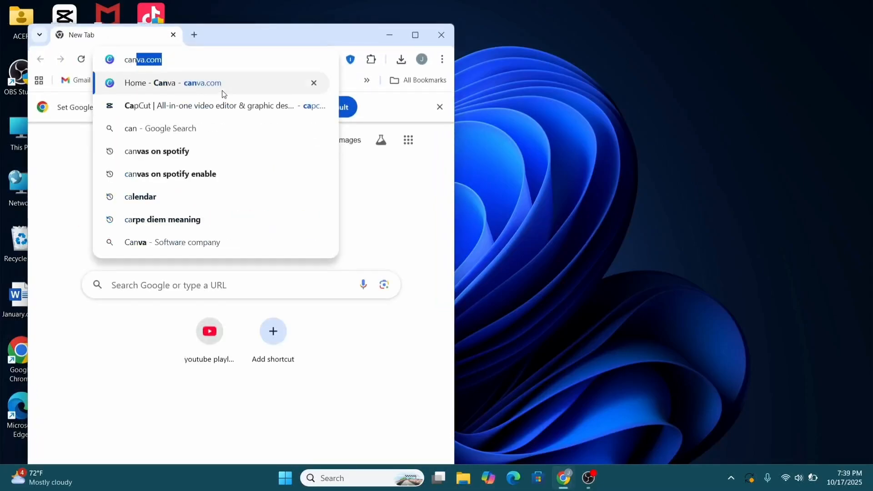
type("va")
key("Return")
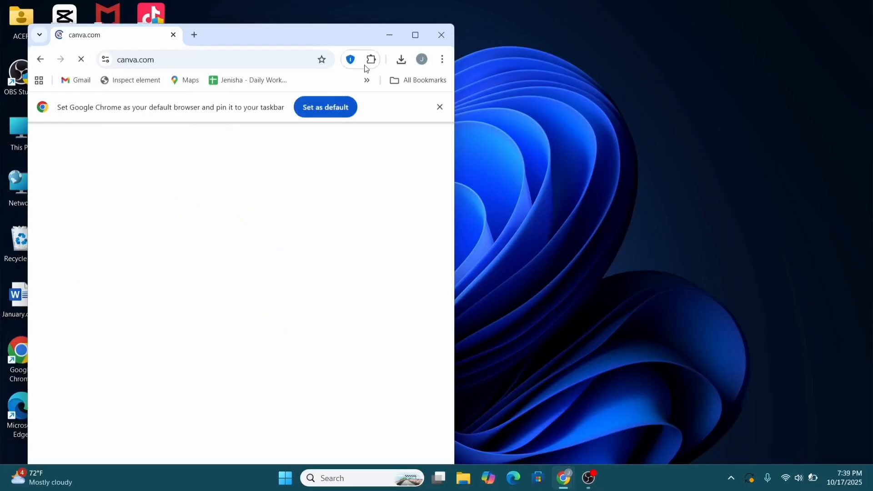
left_click(414, 35)
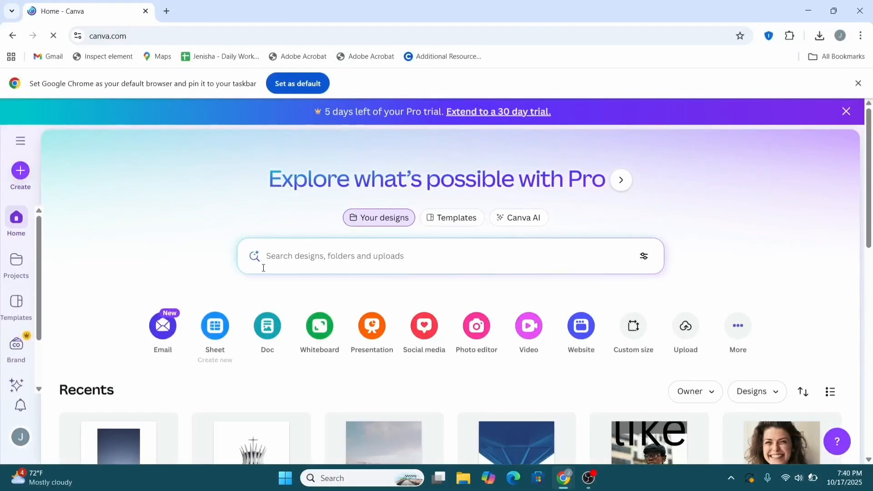
Search your existing designs for "magazine".
left_click(278, 245)
type("ma")
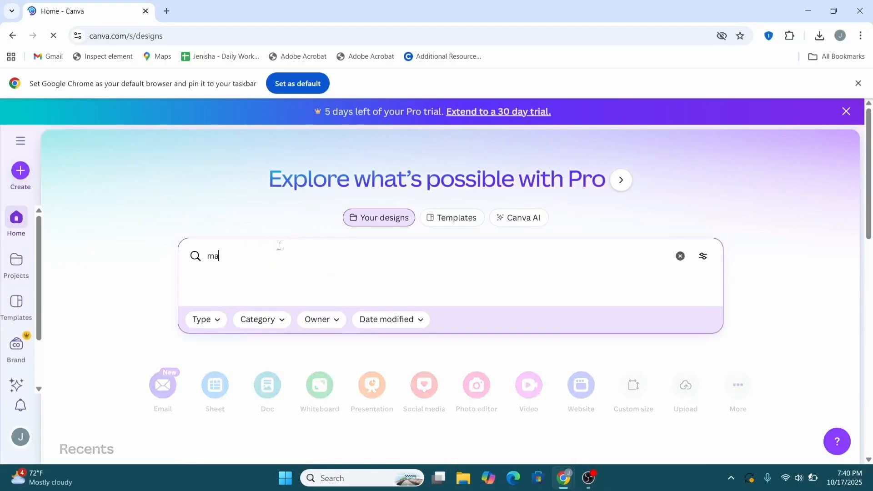
type("gaz")
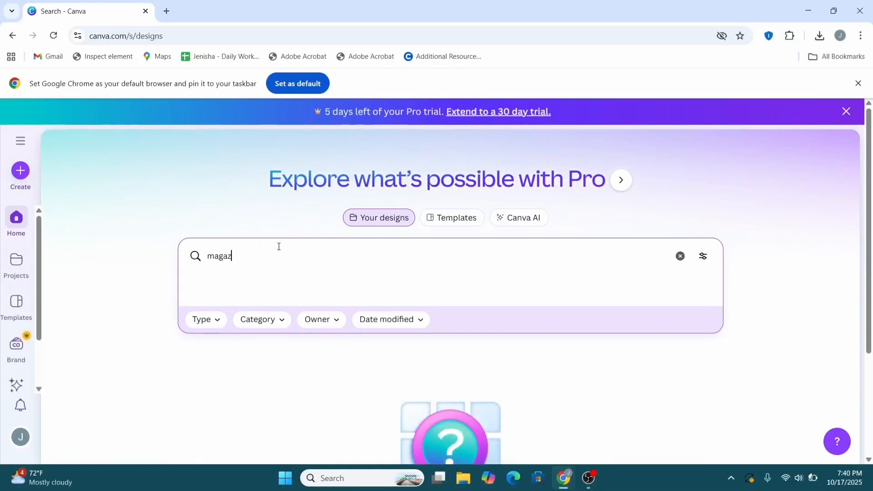
type("ine")
scroll(237, 370, "down", 3)
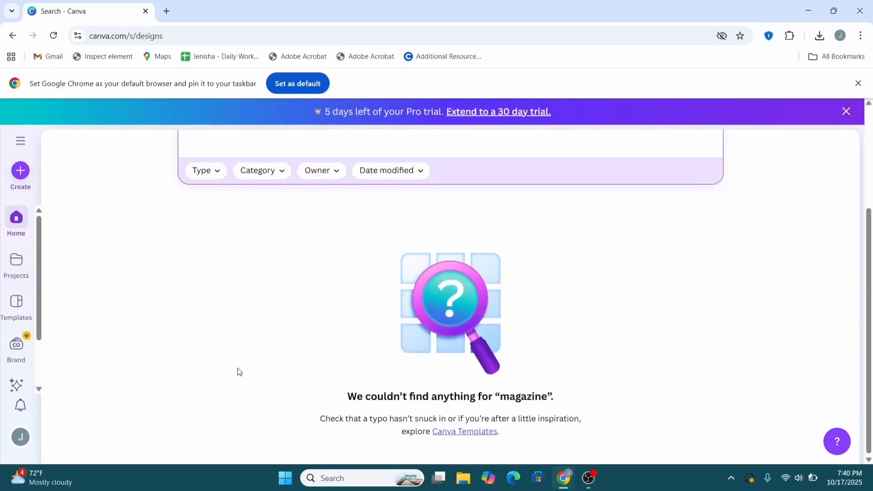
Search the Canva template library for "magazine".
left_click(17, 306)
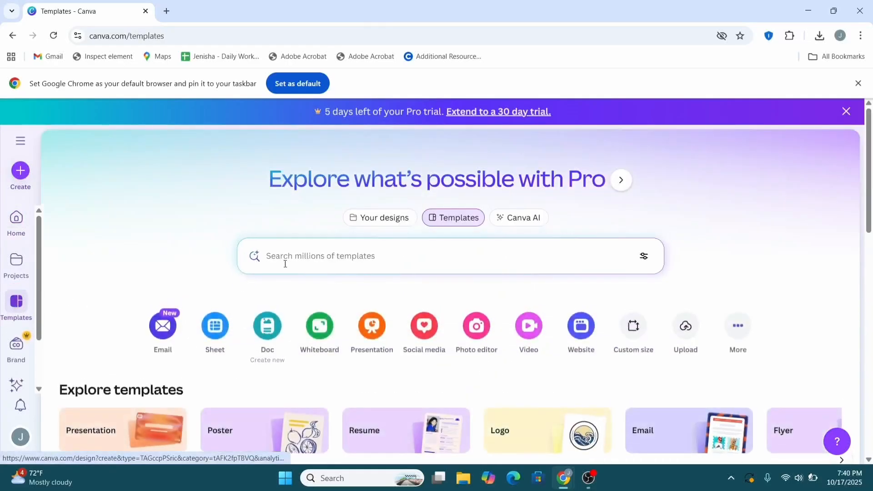
type("maga")
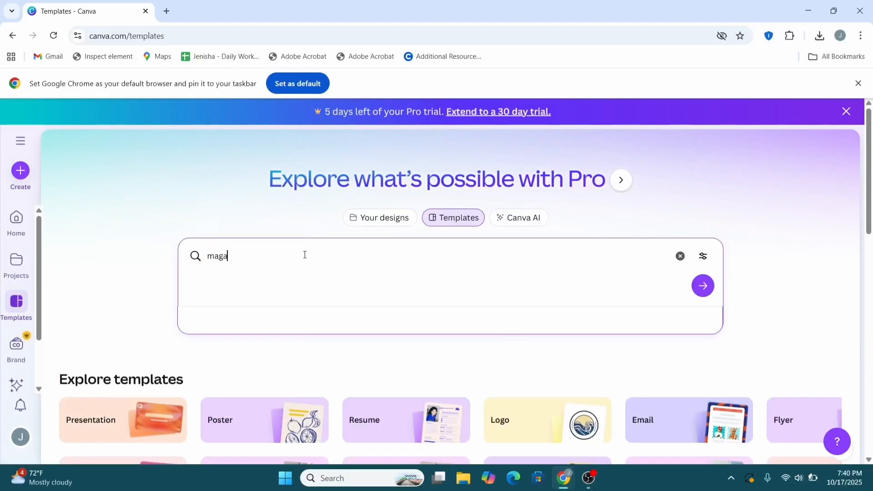
type("zine")
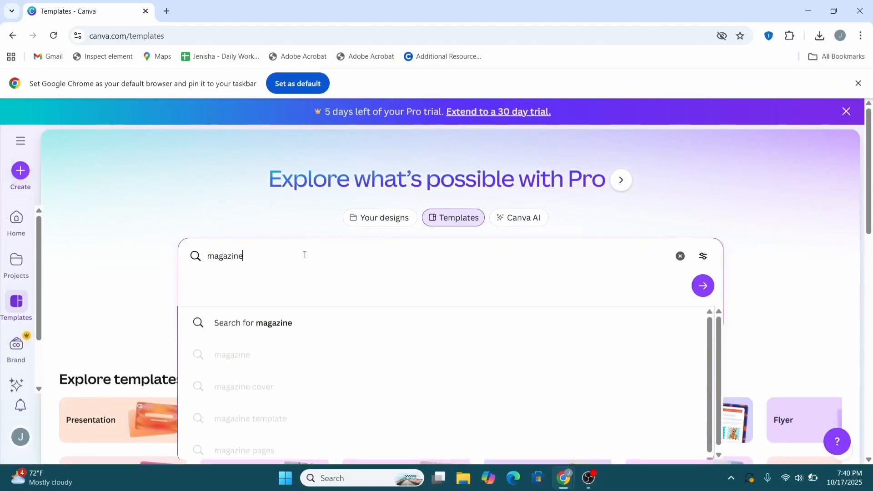
key("Return")
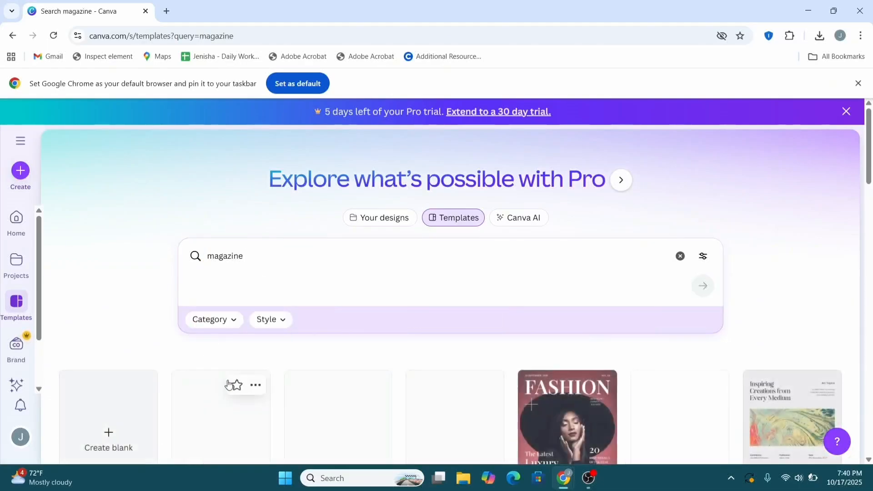
Browse the magazine templates and open the White Minimalist Vacation Magazine template for customizing.
scroll(228, 384, "down", 5)
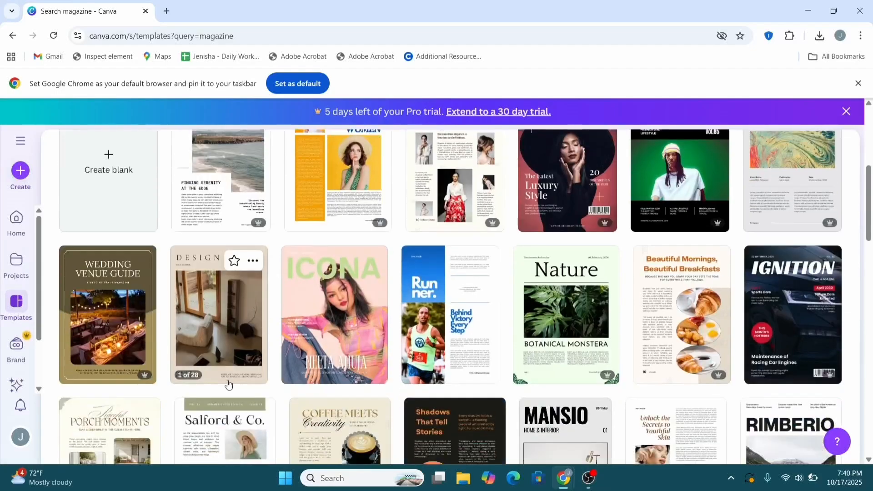
scroll(229, 385, "up", 3)
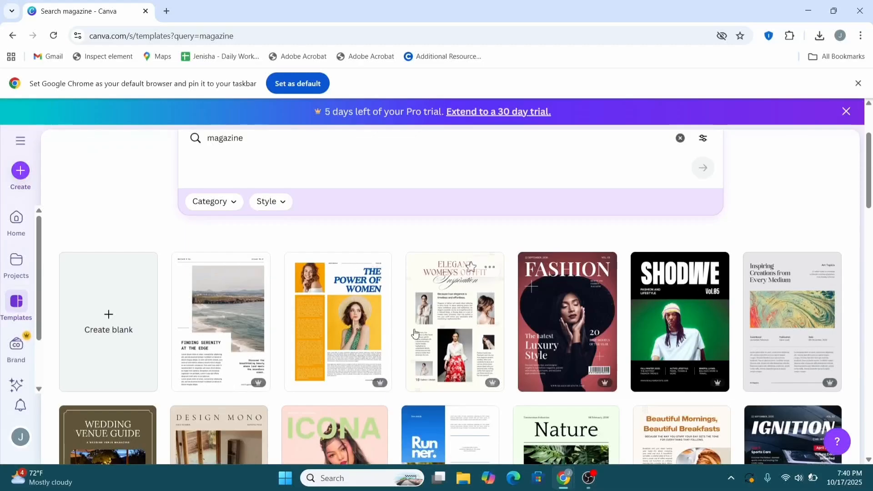
scroll(490, 382, "down", 1)
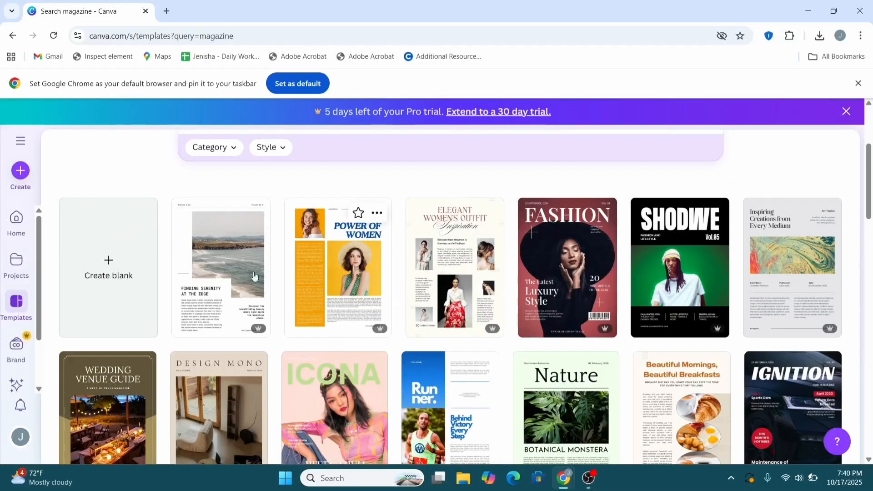
left_click(238, 273)
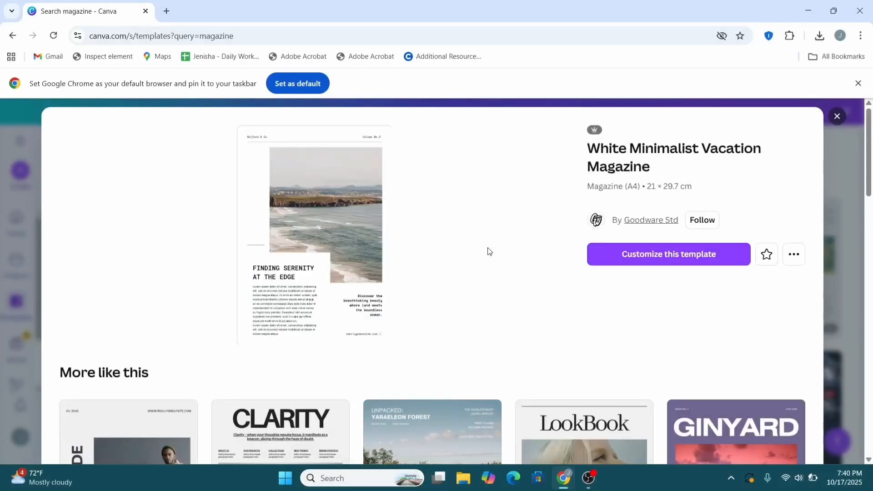
left_click(665, 257)
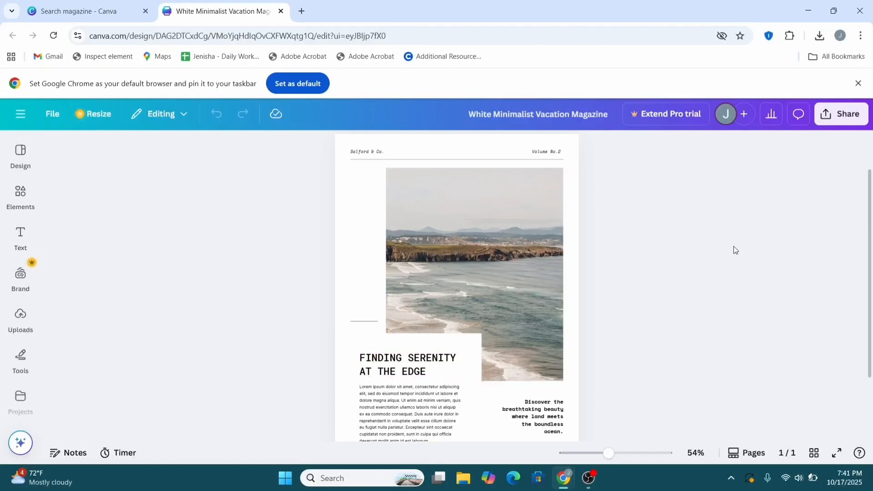
Replace the cover's coastal photo with the uploaded image of the red cabin in a pale landscape.
left_click(470, 265)
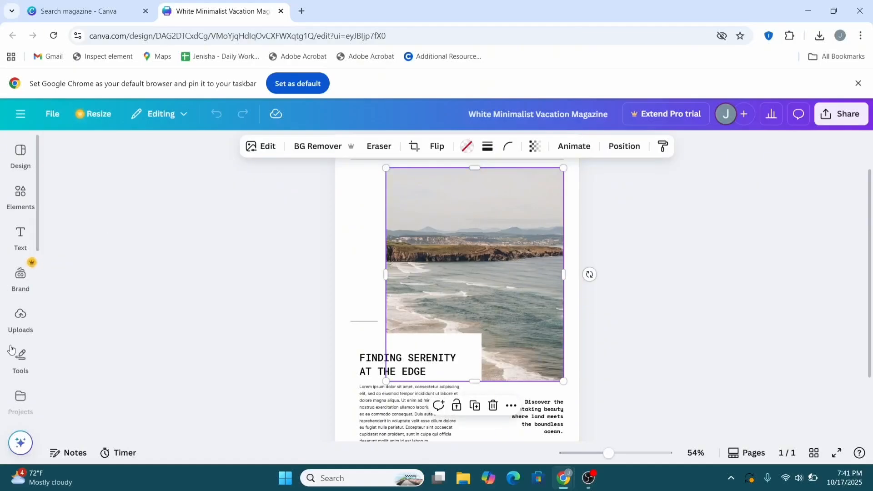
left_click(19, 318)
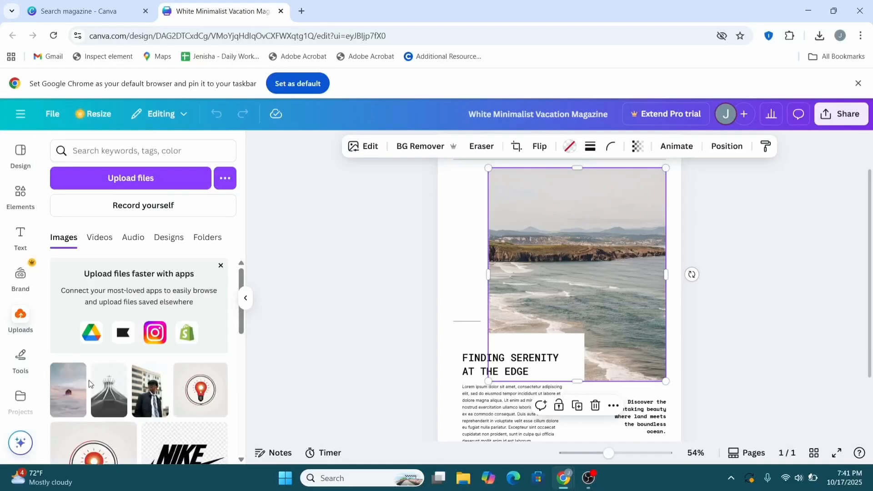
left_click(63, 345)
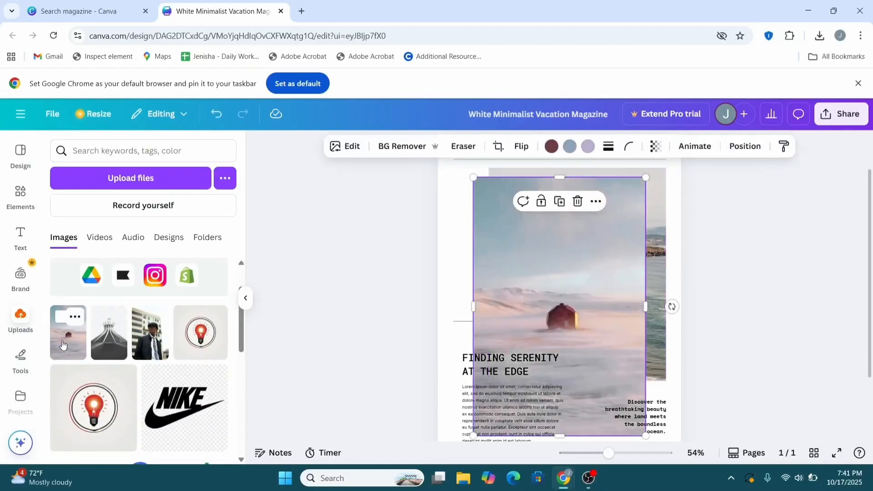
left_click_drag(551, 306, 566, 293)
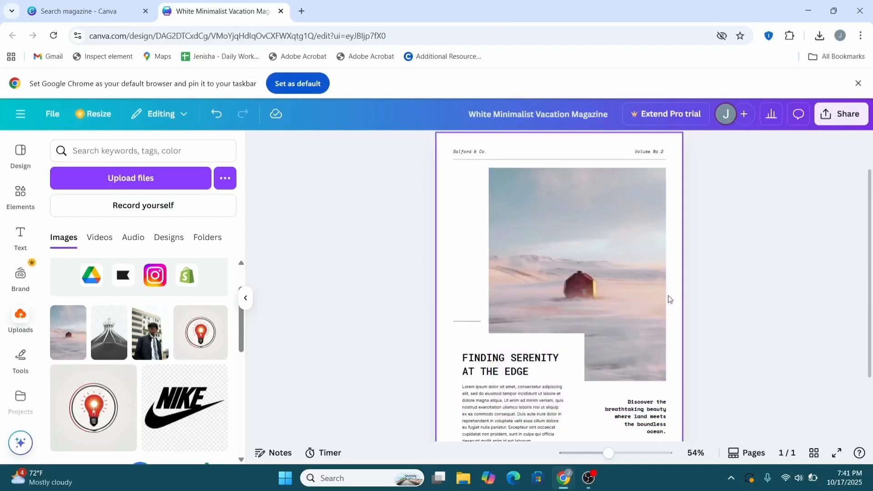
Replace the small "Salford & Co." header text at the top of the page with "magazine".
scroll(763, 293, "up", 1)
scroll(760, 290, "down", 1)
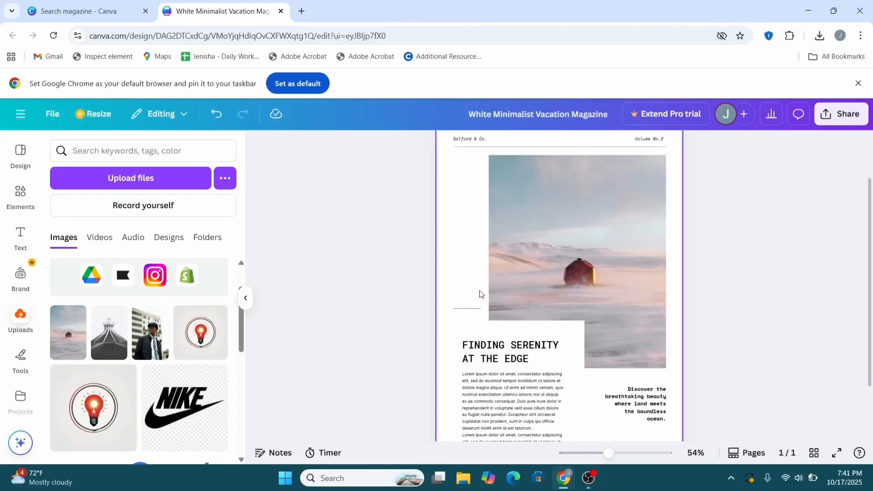
scroll(480, 294, "up", 2)
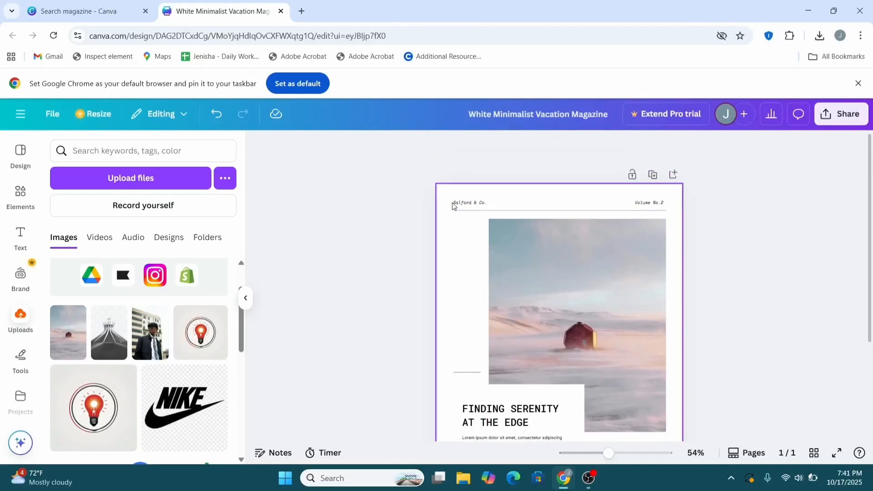
double_click(457, 204)
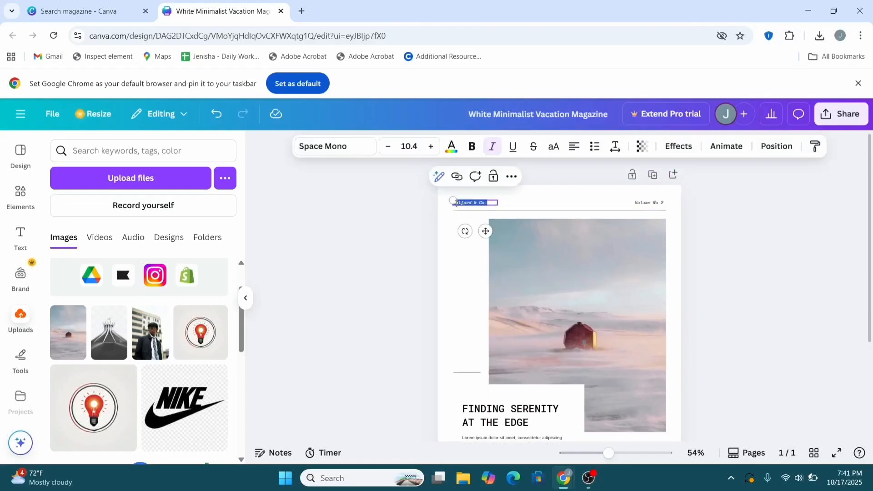
key("BackSpace")
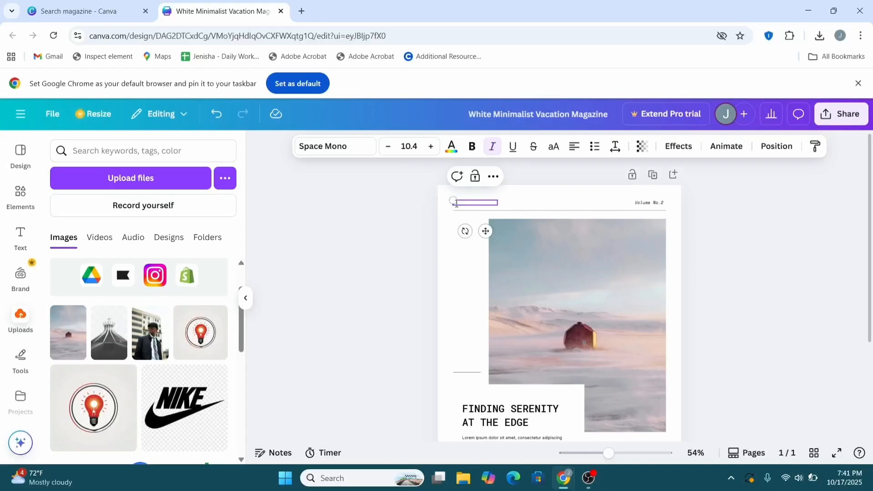
type("Magaz")
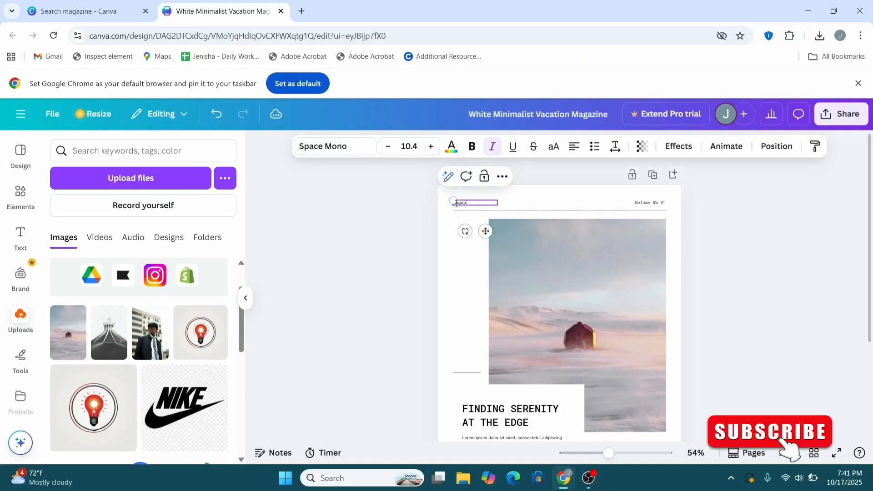
type("ine")
left_click(390, 225)
Replace the "Finding Serenity at the Edge" heading with "MAGAZINE COVER".
scroll(509, 195, "up", 3)
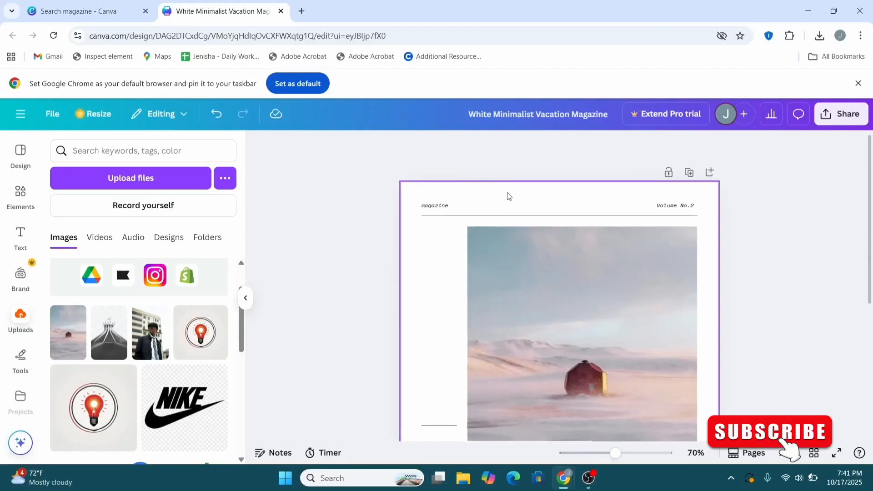
scroll(692, 212, "down", 5)
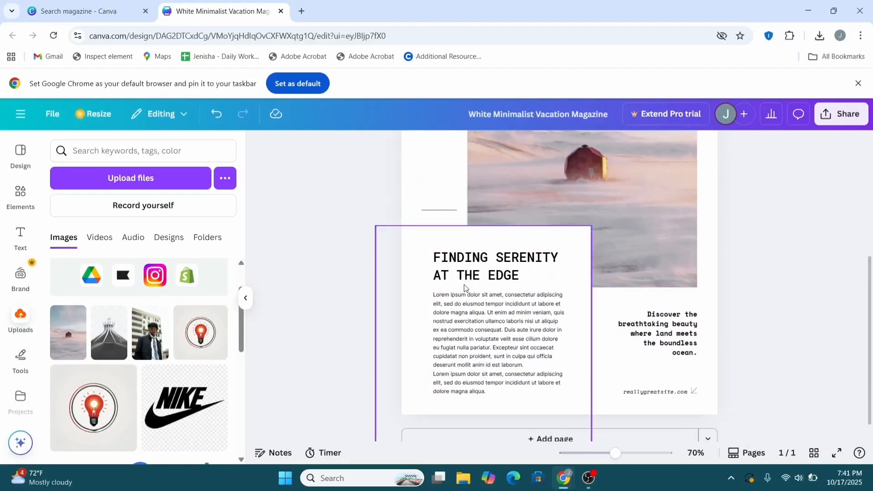
left_click(457, 268)
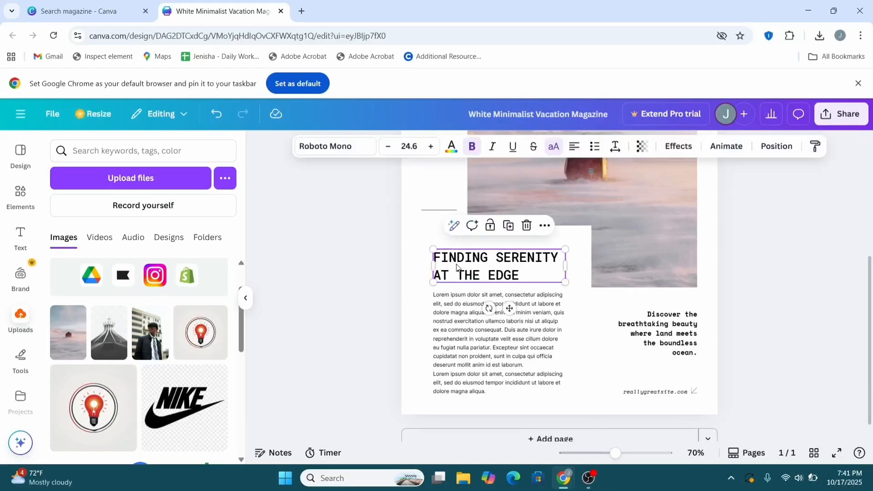
left_click(457, 264)
key("BackSpace")
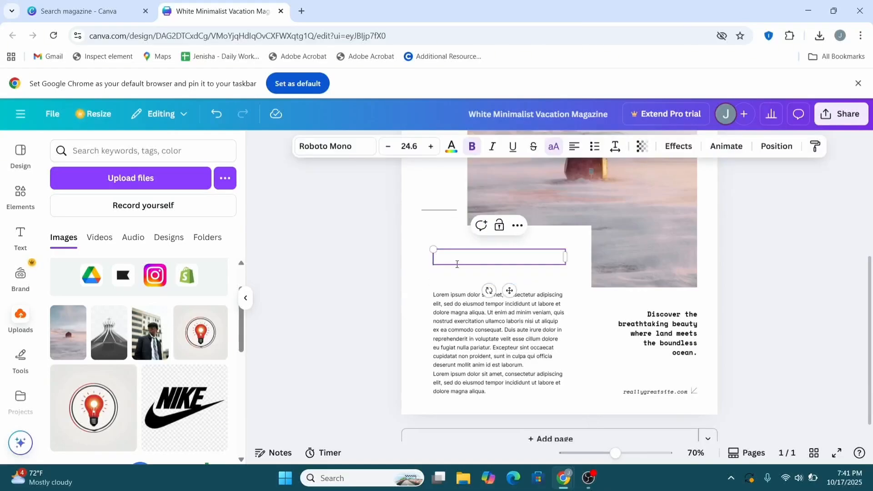
type("MAGAZ")
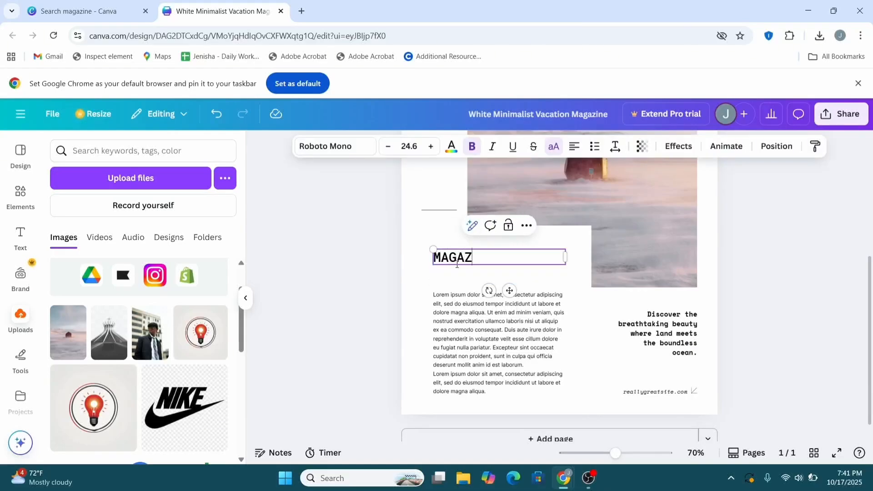
type("INE COVER")
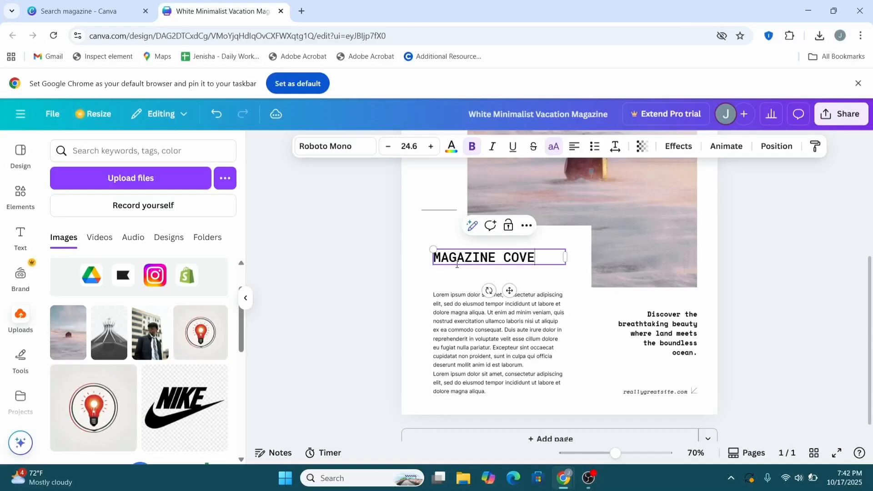
left_click(331, 292)
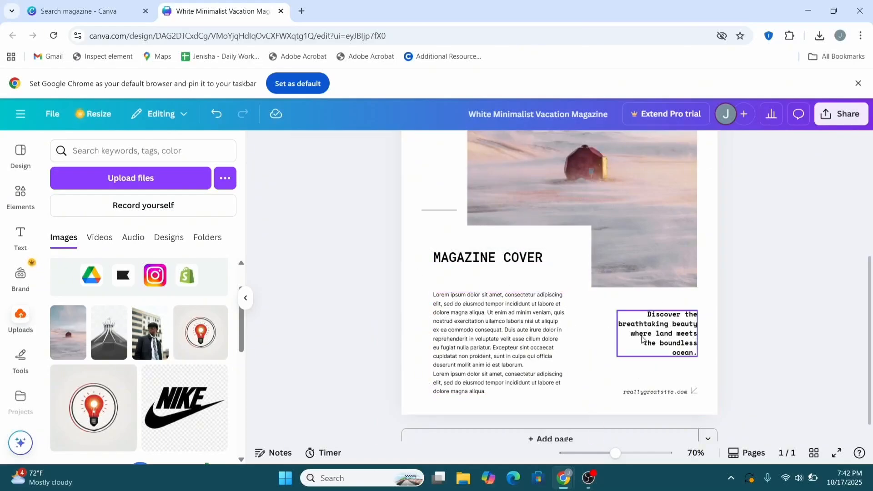
scroll(641, 336, "down", 3)
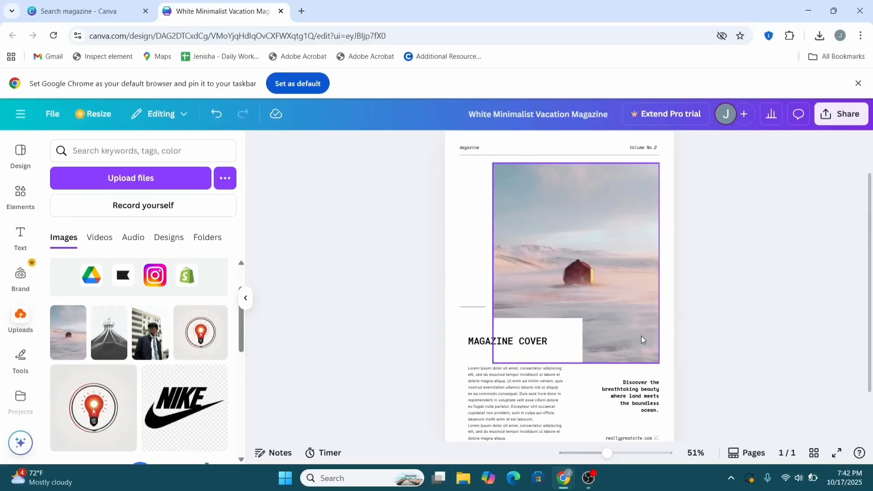
scroll(641, 340, "down", 1)
left_click(810, 313)
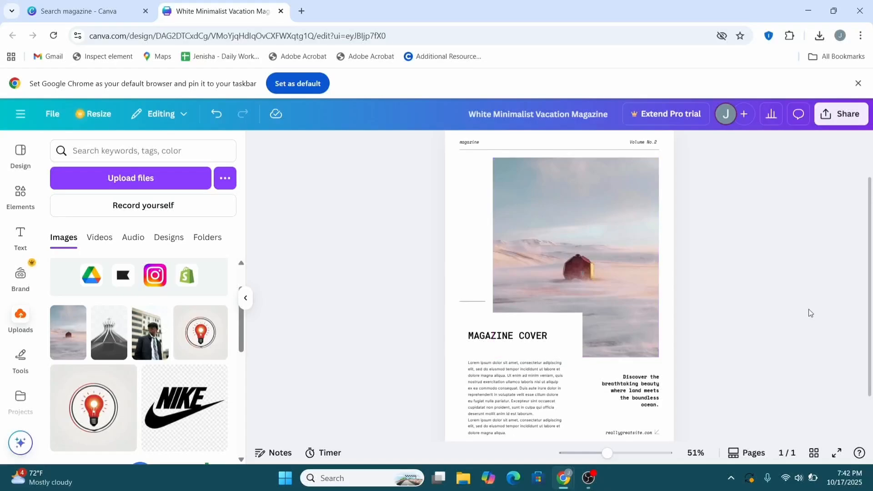
scroll(641, 364, "down", 2)
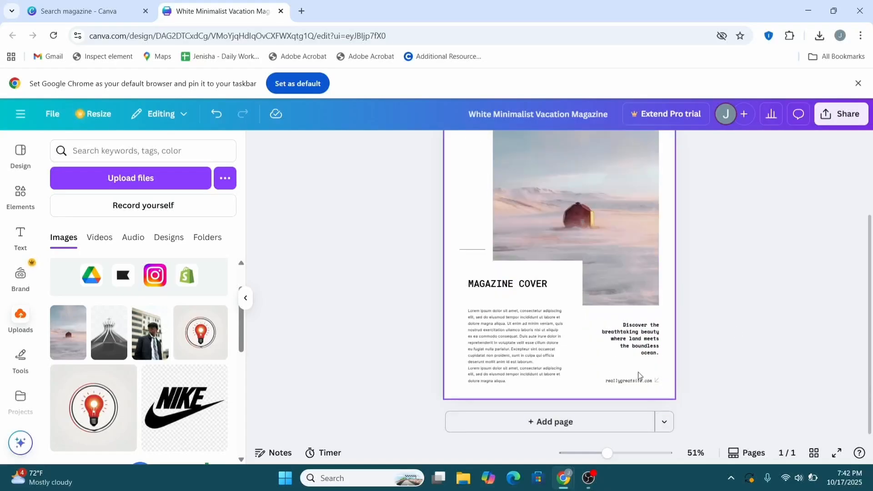
scroll(640, 376, "down", 2)
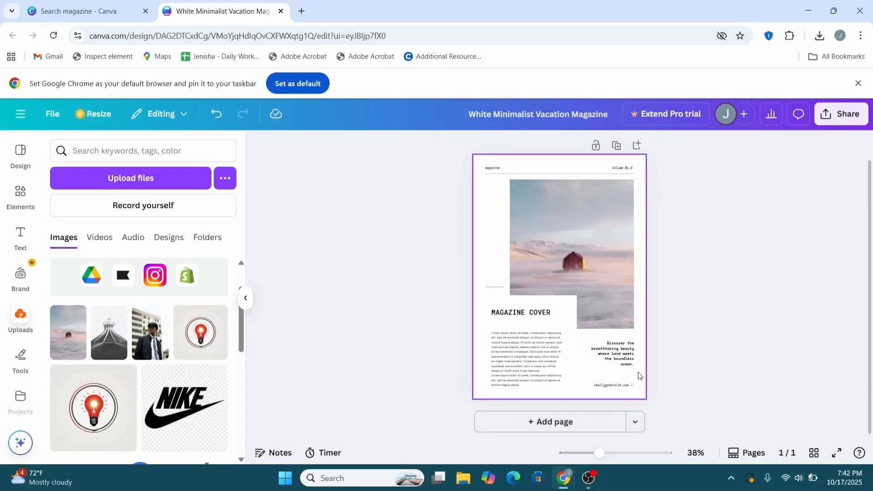
Add a blank second page and paste a copy of the cover's red cabin photo onto it.
left_click(568, 426)
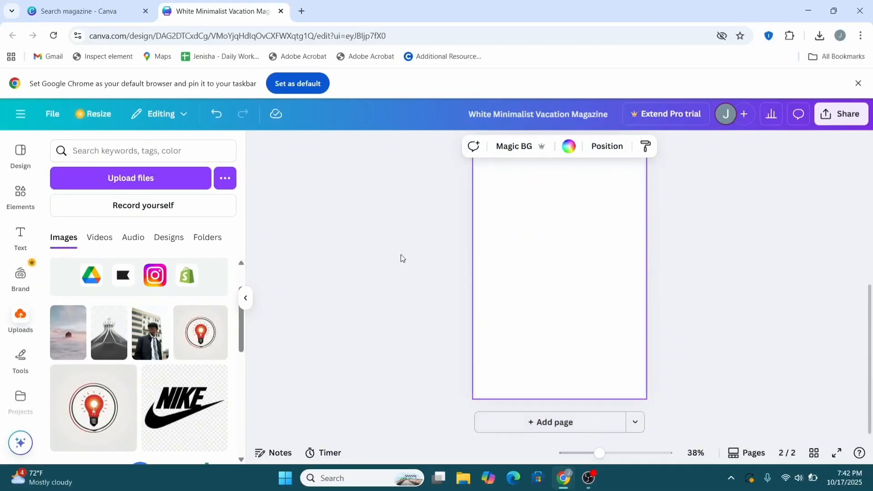
left_click(377, 188)
scroll(380, 190, "up", 5)
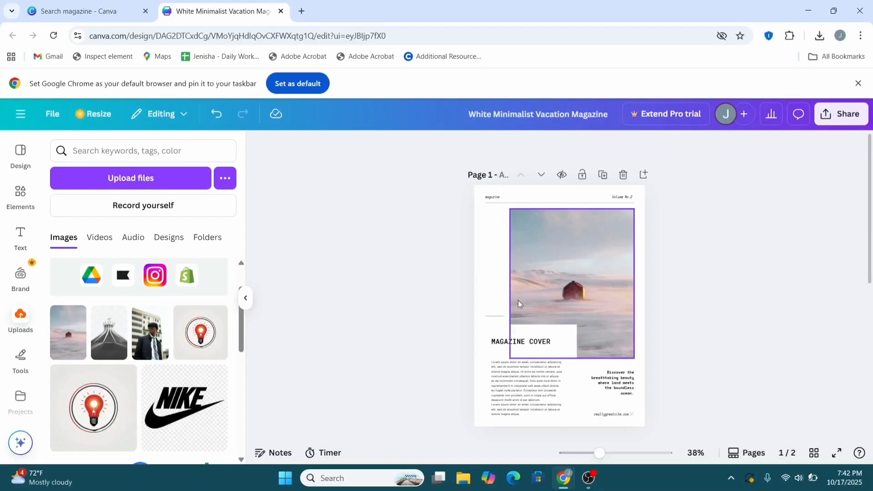
left_click(536, 293)
right_click(536, 294)
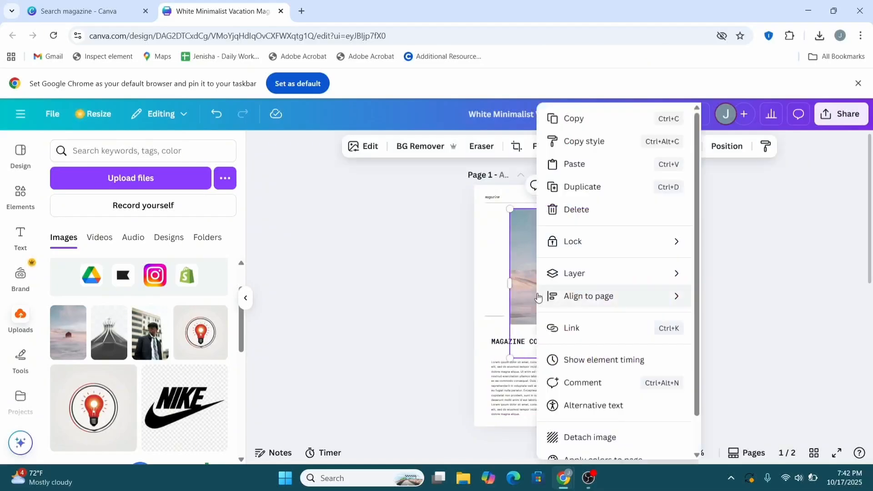
mouse_move(549, 313)
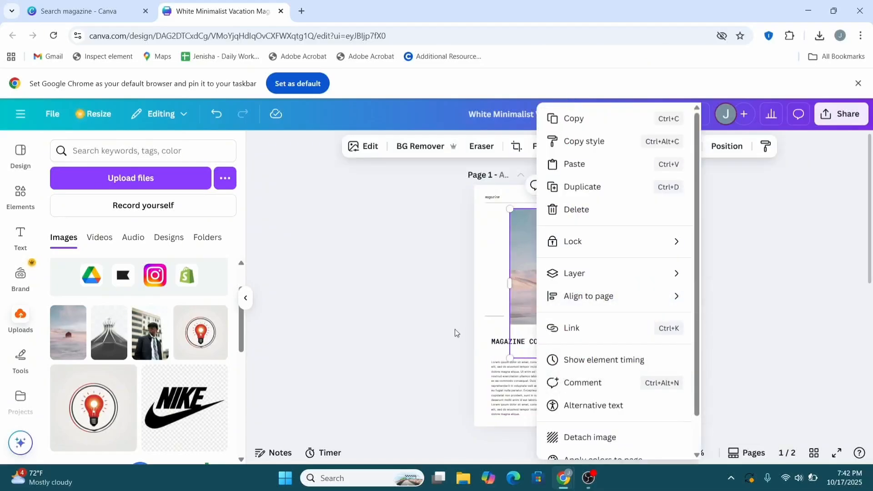
scroll(326, 306, "down", 5)
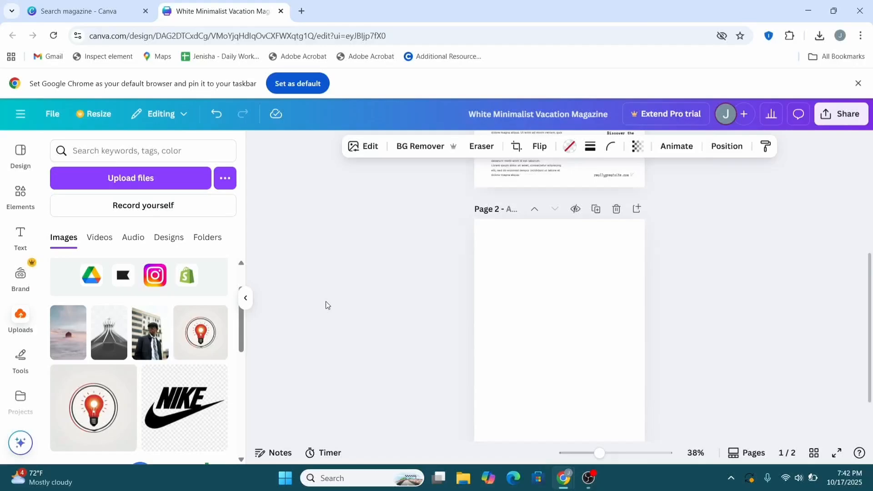
left_click(583, 276)
key("ctrl+v")
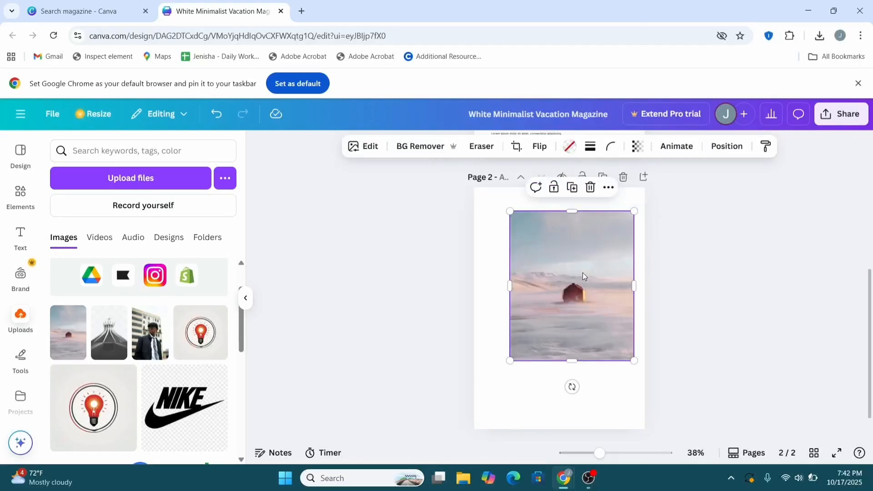
left_click(715, 275)
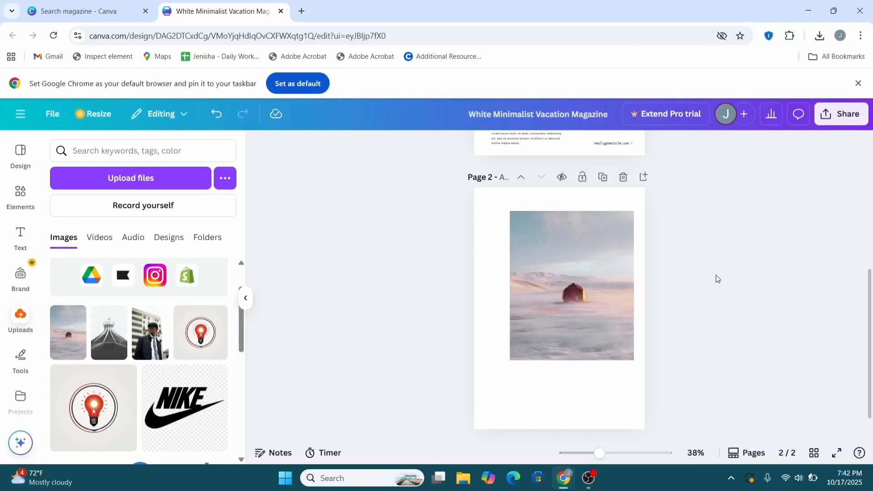
Review the design's sharing options and the list of people with access, then close them.
scroll(716, 279, "up", 5)
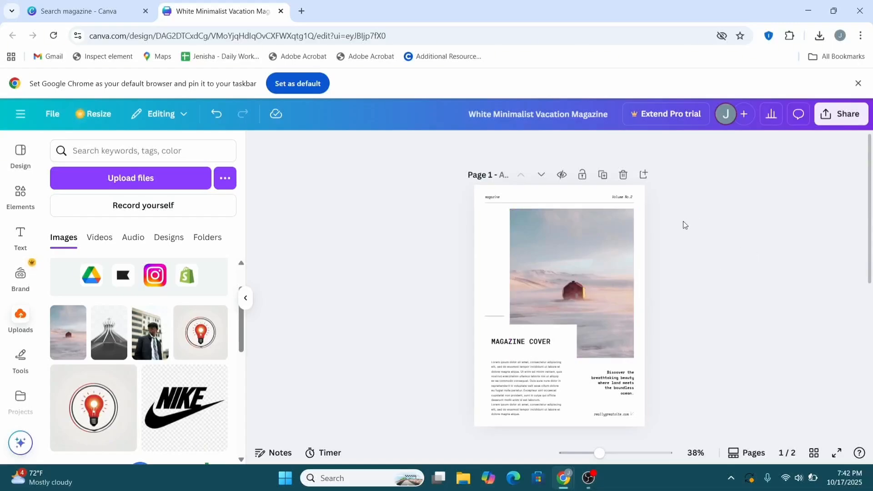
left_click(822, 122)
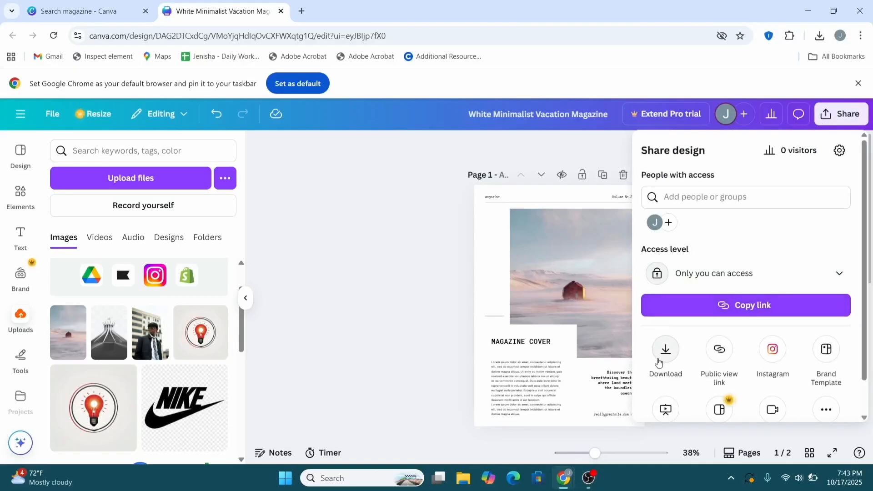
left_click(678, 195)
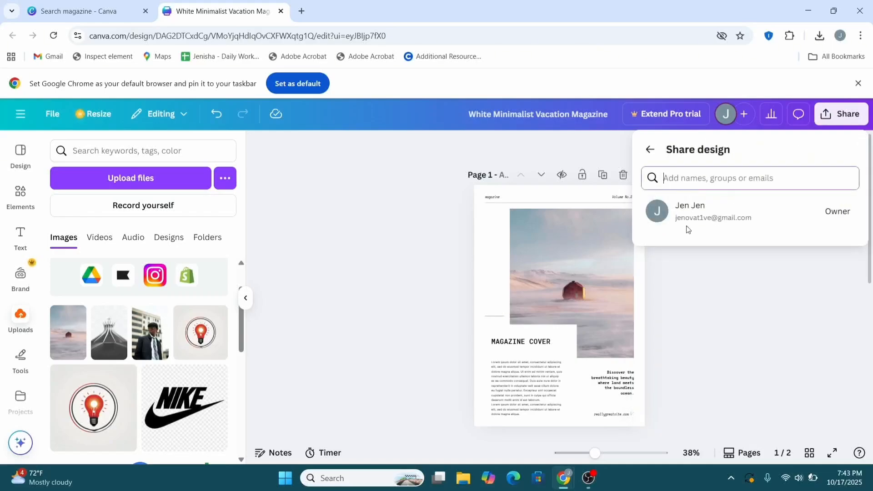
left_click(650, 150)
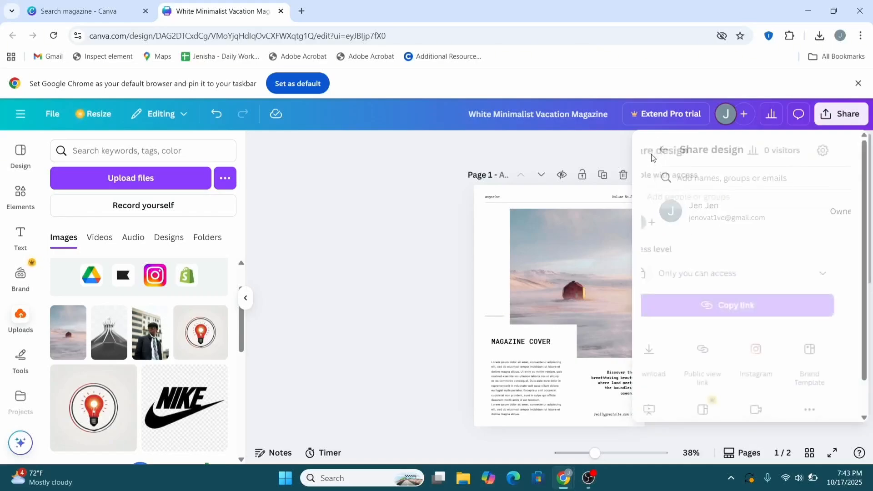
left_click(374, 225)
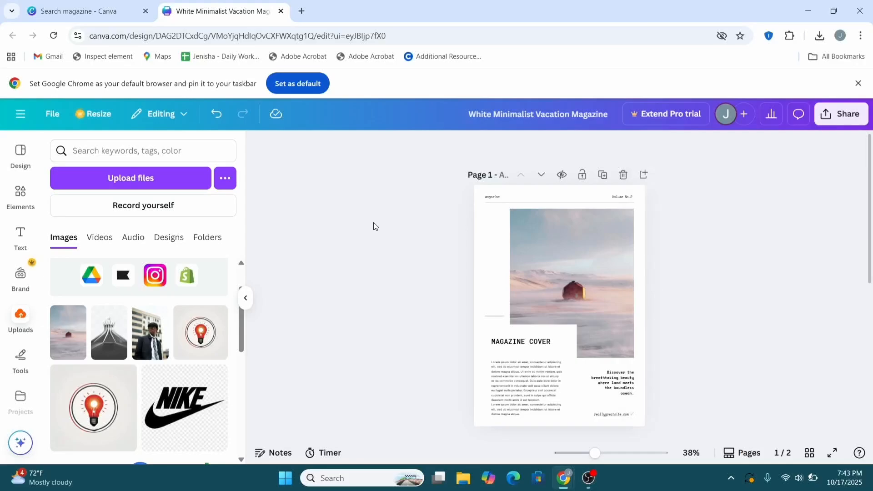